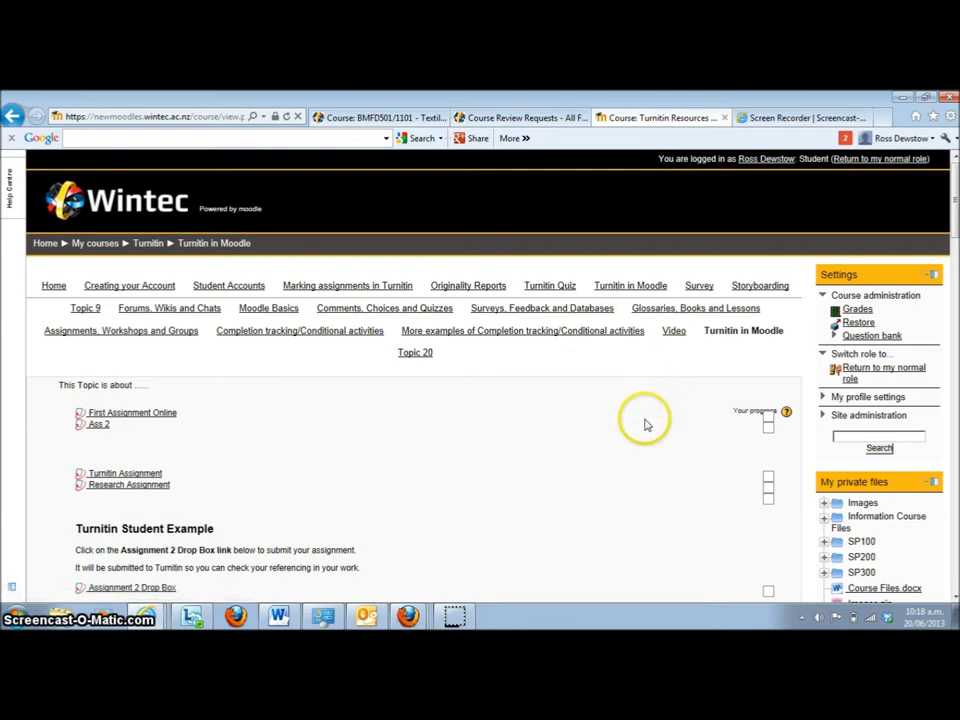
- Open the Assignment 2 Drop Box from the Turnitin Student Example section and go to its My Submissions page
{"action": "scroll", "coordinate": [643, 424], "scroll_direction": "down", "scroll_amount": 2}
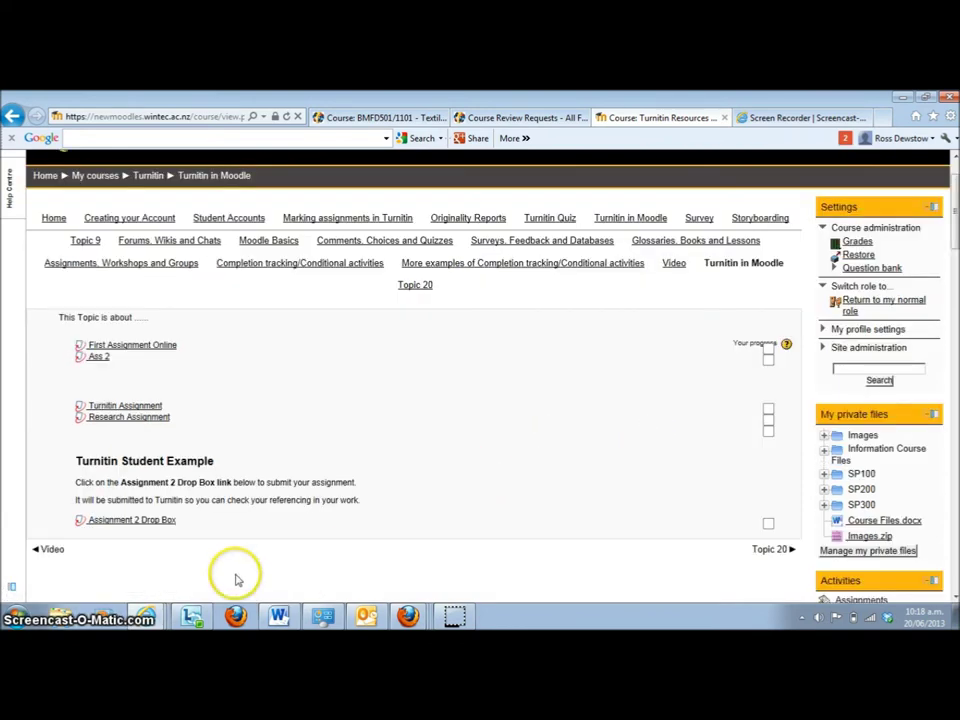
{"action": "left_click", "coordinate": [118, 526]}
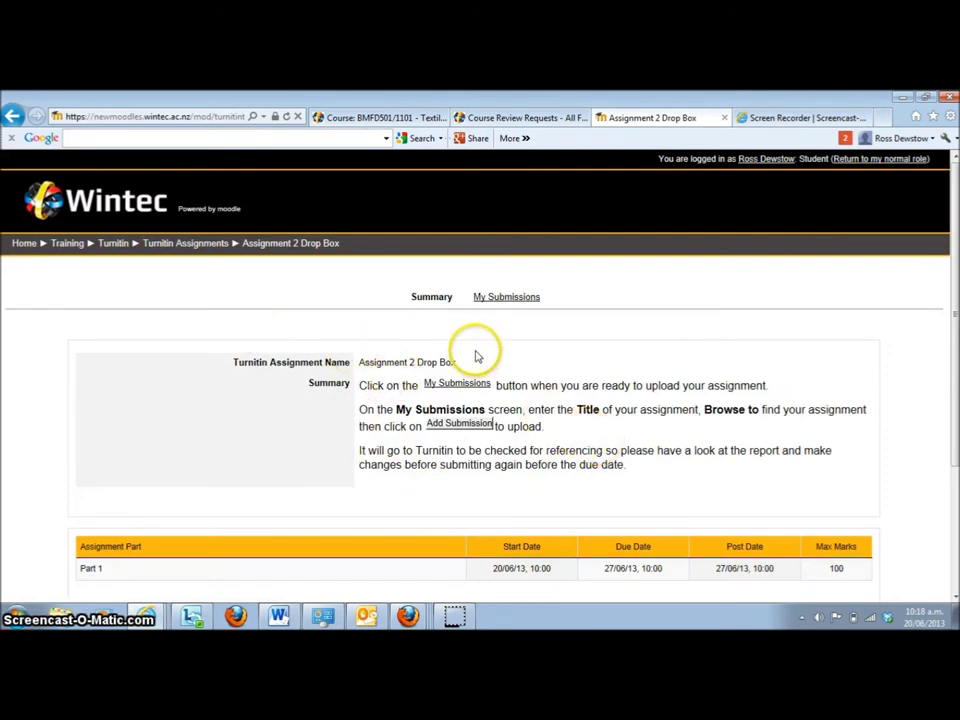
{"action": "left_click", "coordinate": [501, 303]}
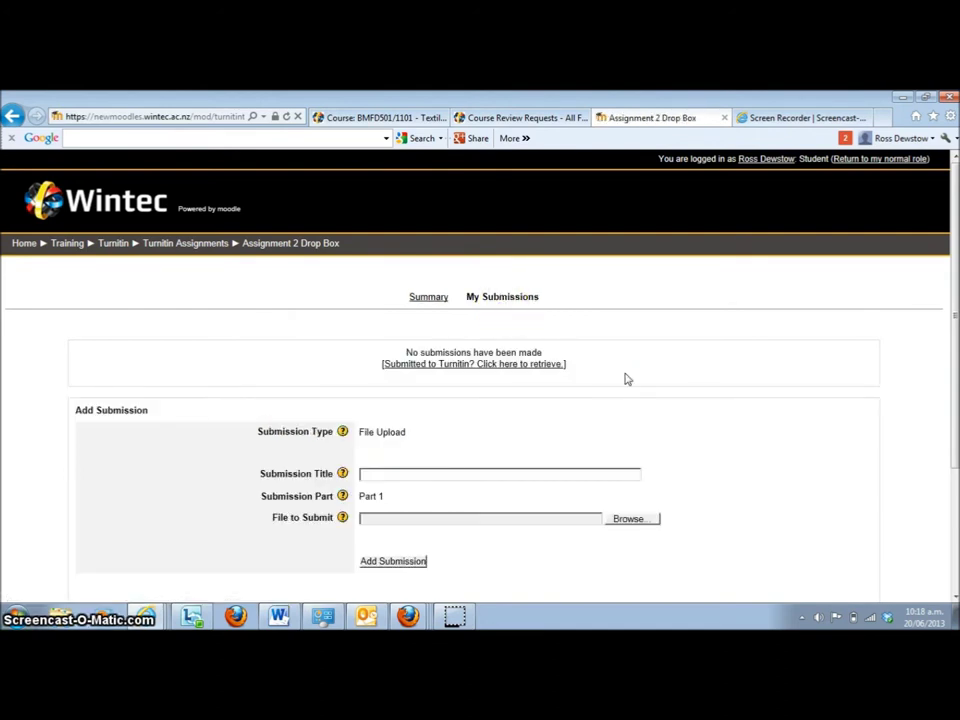
- Add a submission titled "Assignment 2 -" plus the student's first name, uploading the Word document of the same name from the Desktop
{"action": "left_click", "coordinate": [375, 474]}
{"action": "type", "text": "Assignment 2 - Ross"}
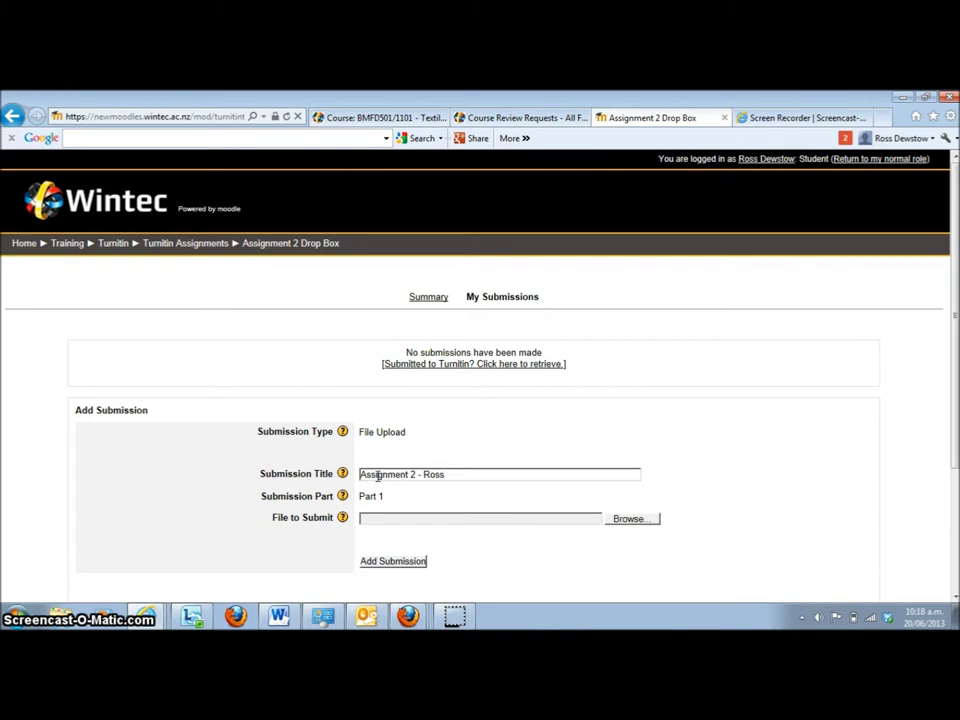
{"action": "left_click", "coordinate": [633, 522]}
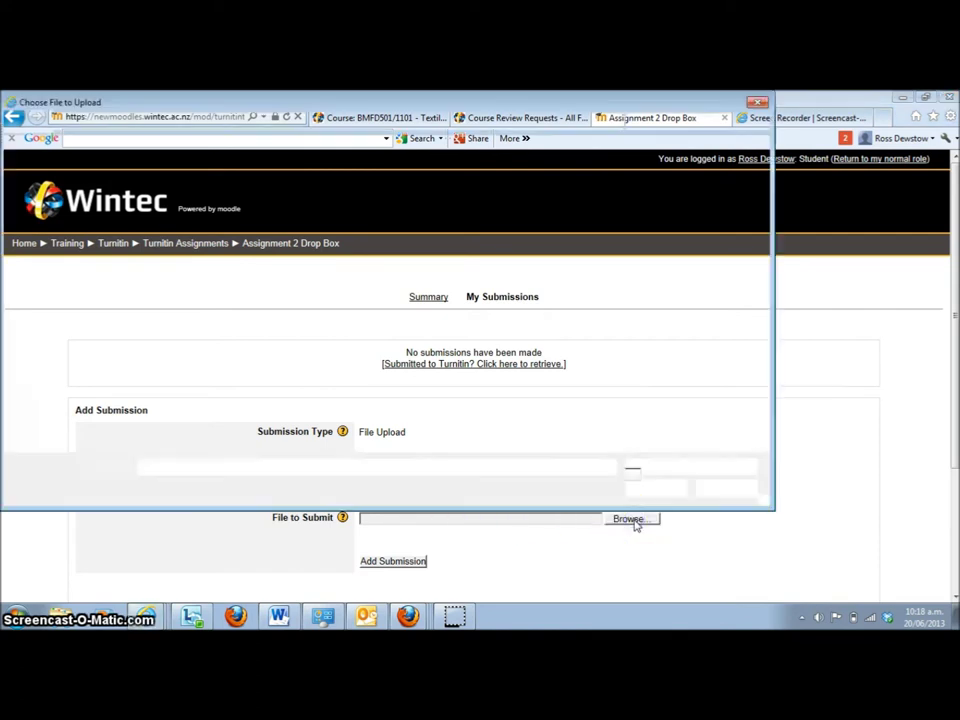
{"action": "left_click", "coordinate": [51, 184]}
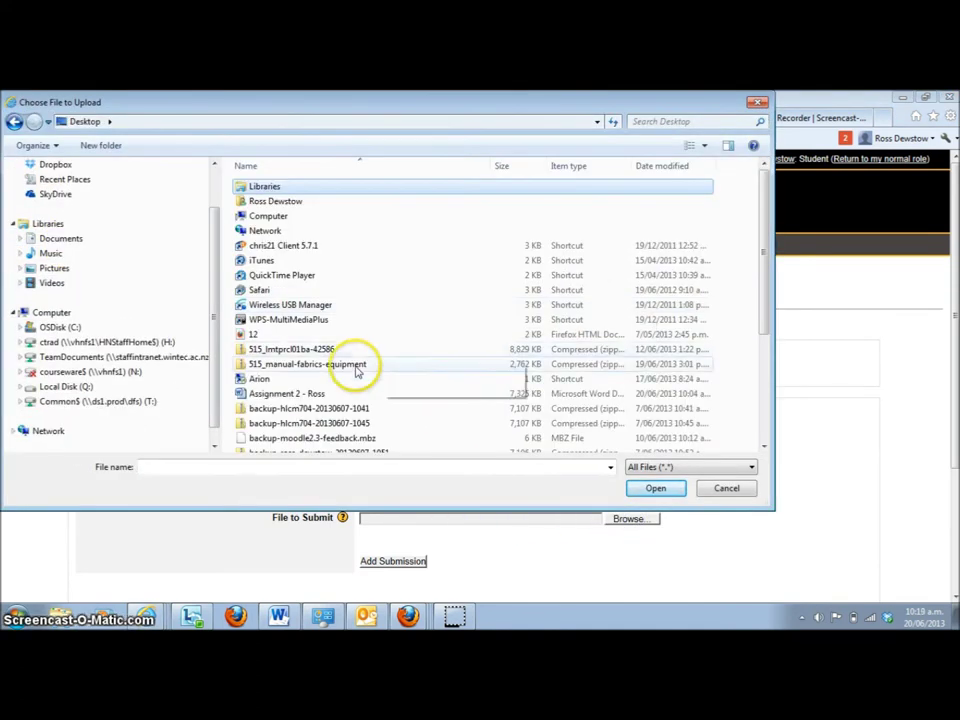
{"action": "left_click", "coordinate": [240, 395]}
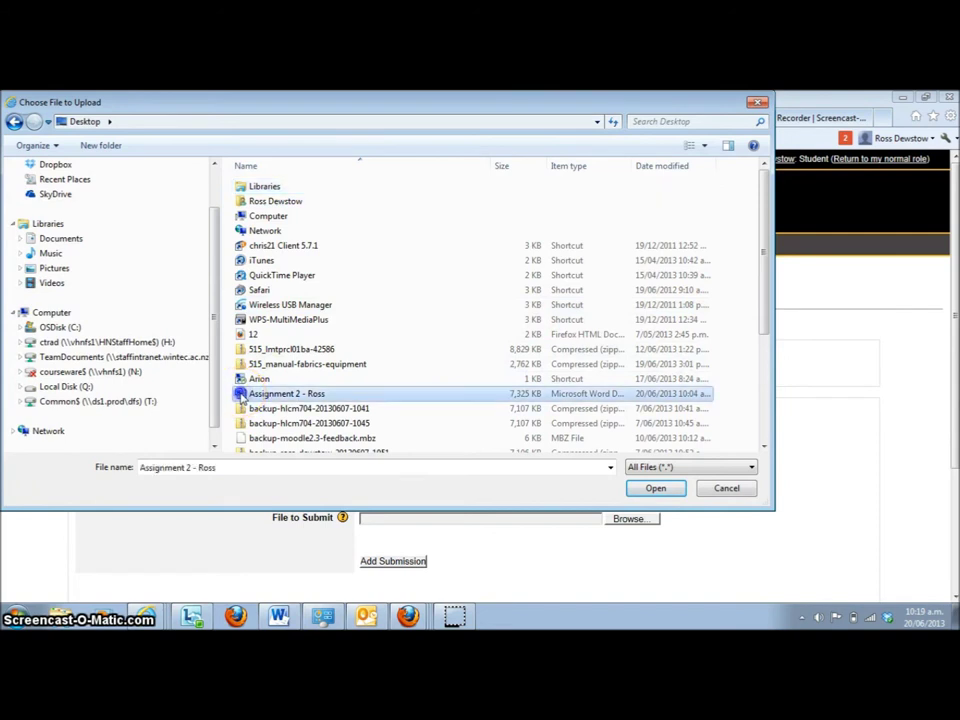
{"action": "double_click", "coordinate": [240, 395]}
{"action": "left_click", "coordinate": [389, 563]}
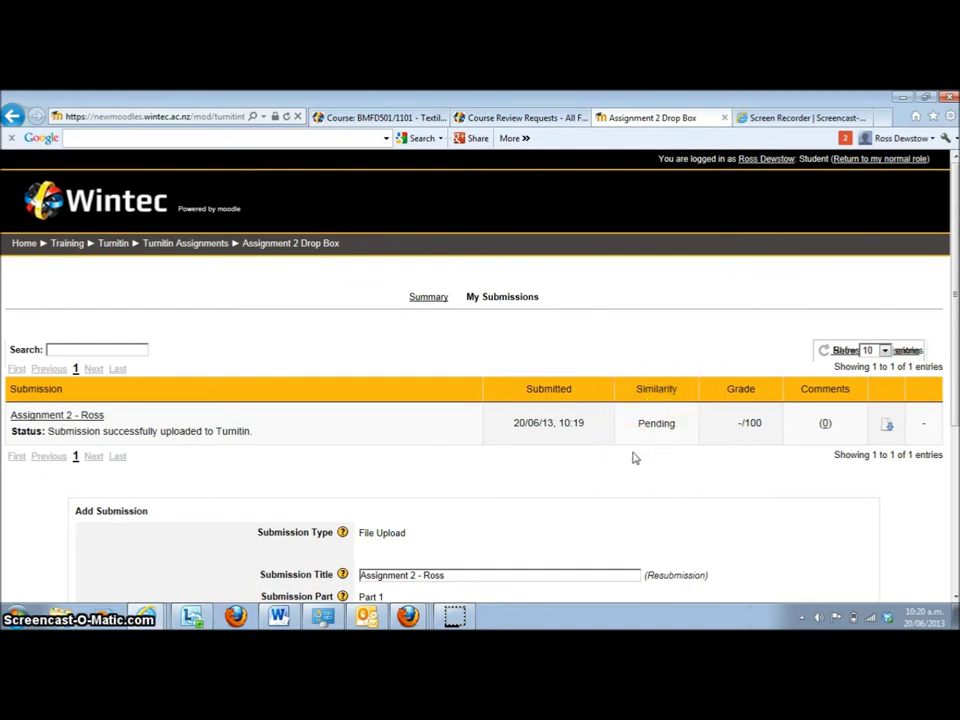
- Refresh the submissions list and open the submitted assignment's Originality report
{"action": "left_click", "coordinate": [822, 351]}
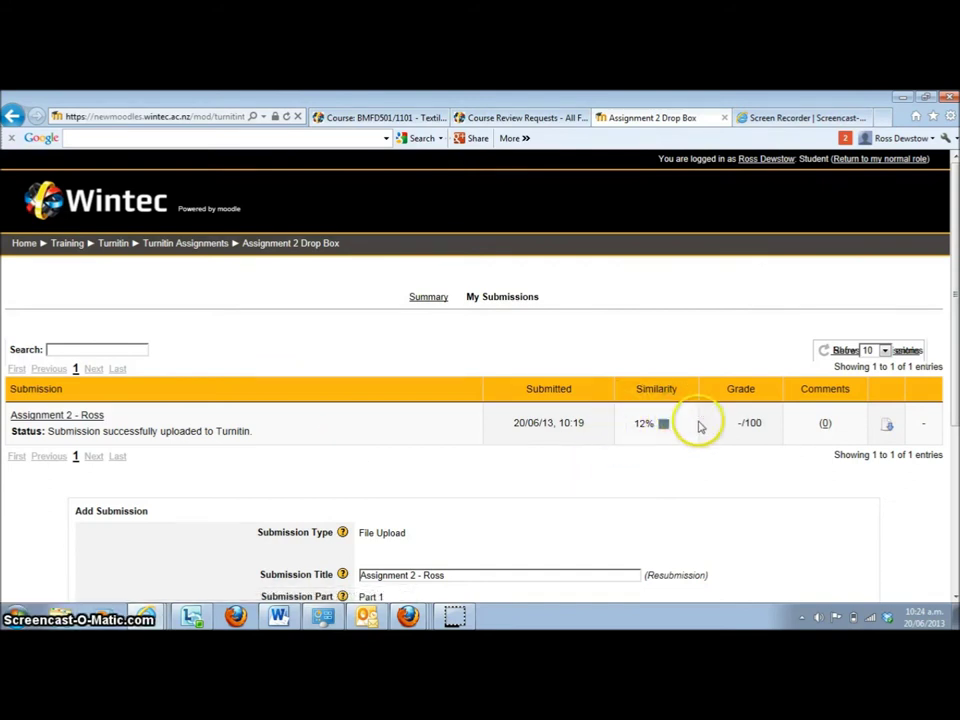
{"action": "left_click", "coordinate": [60, 416]}
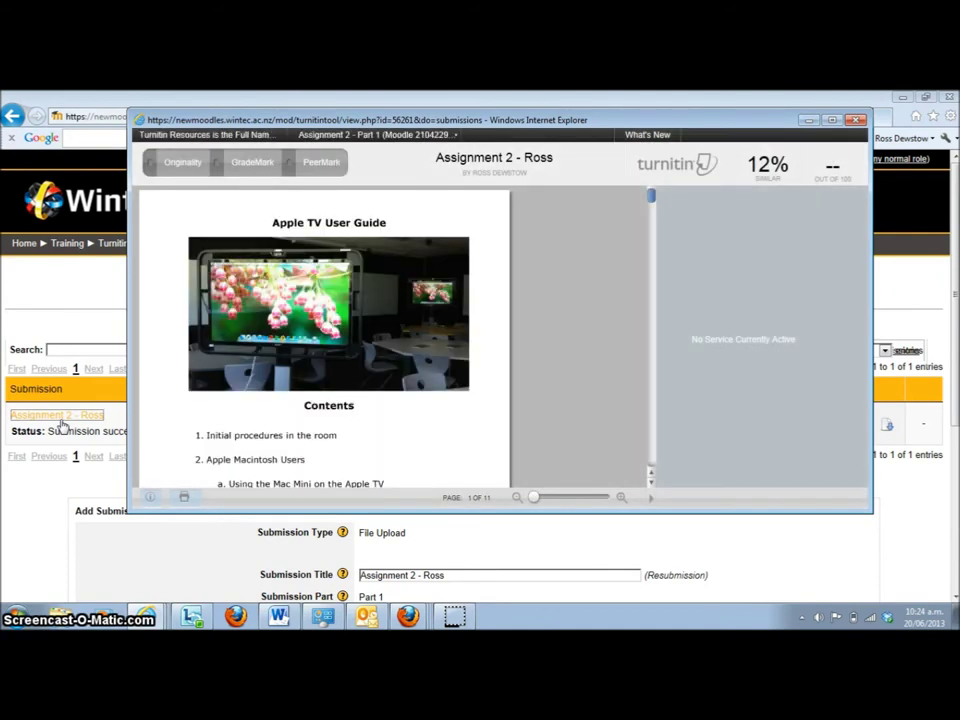
{"action": "left_click", "coordinate": [180, 166]}
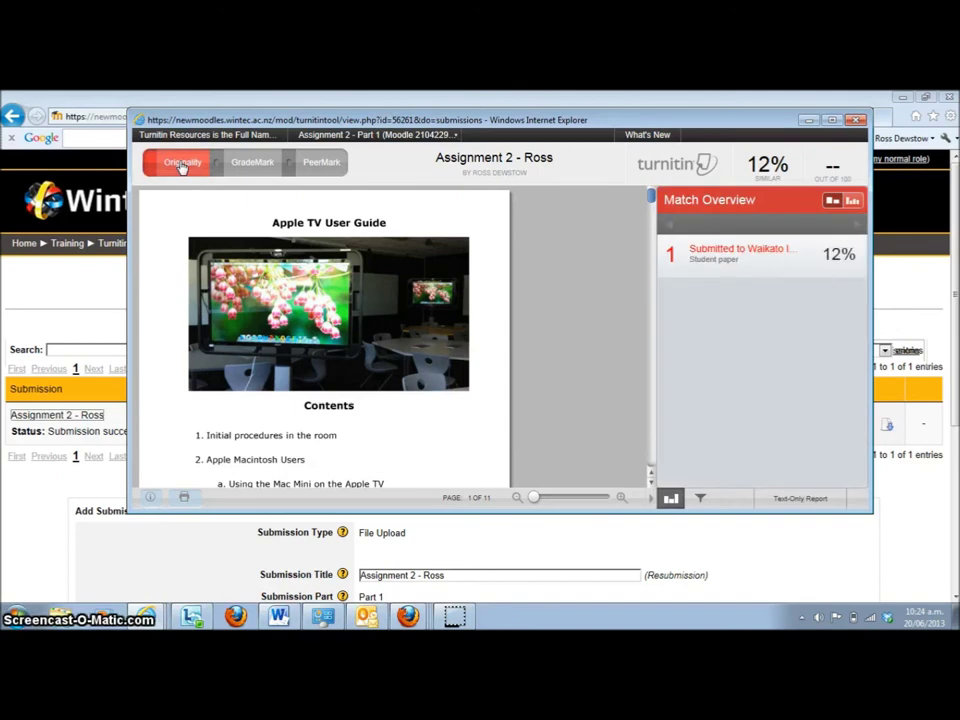
{"action": "mouse_move", "coordinate": [761, 244]}
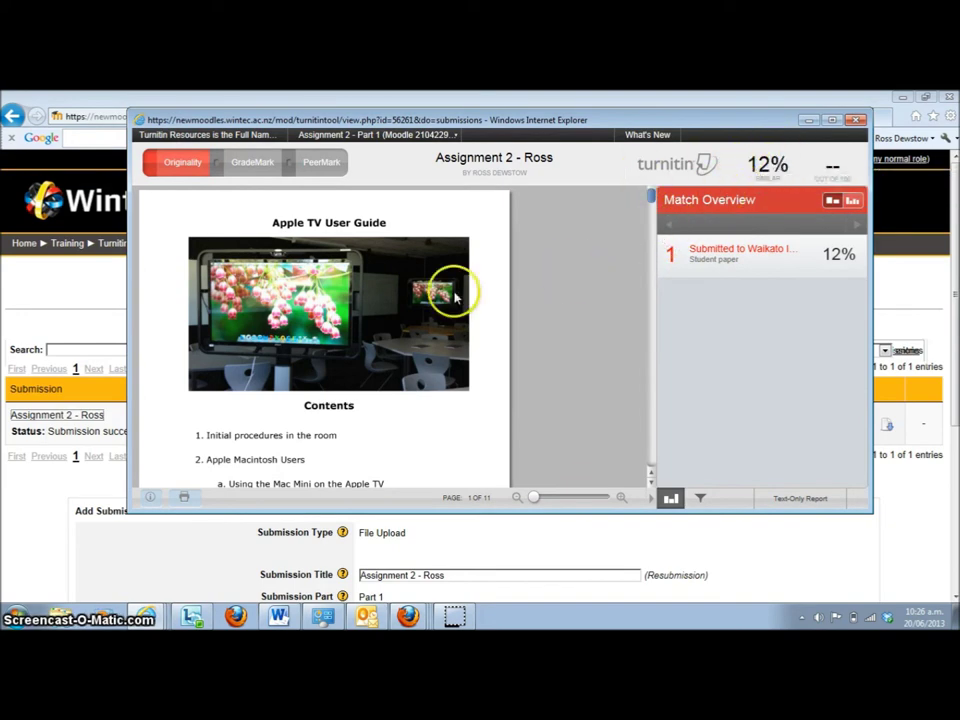
- Examine the highlighted matching passages in the first four pages of the submitted paper
{"action": "scroll", "coordinate": [450, 290], "scroll_direction": "down", "scroll_amount": 2}
{"action": "scroll", "coordinate": [452, 296], "scroll_direction": "down", "scroll_amount": 10}
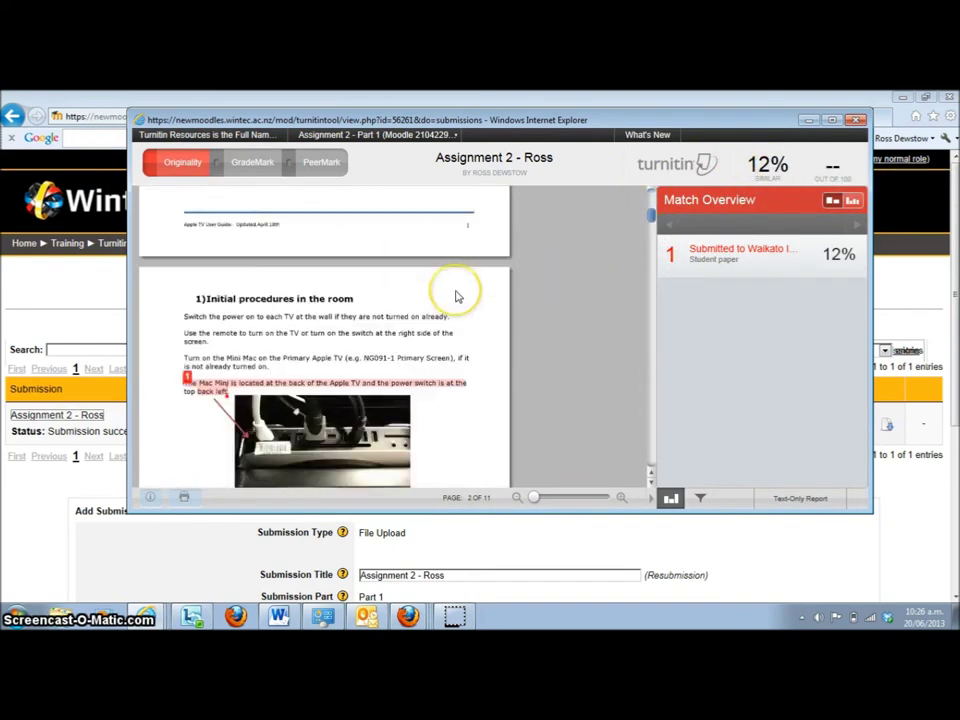
{"action": "scroll", "coordinate": [455, 296], "scroll_direction": "down", "scroll_amount": 1}
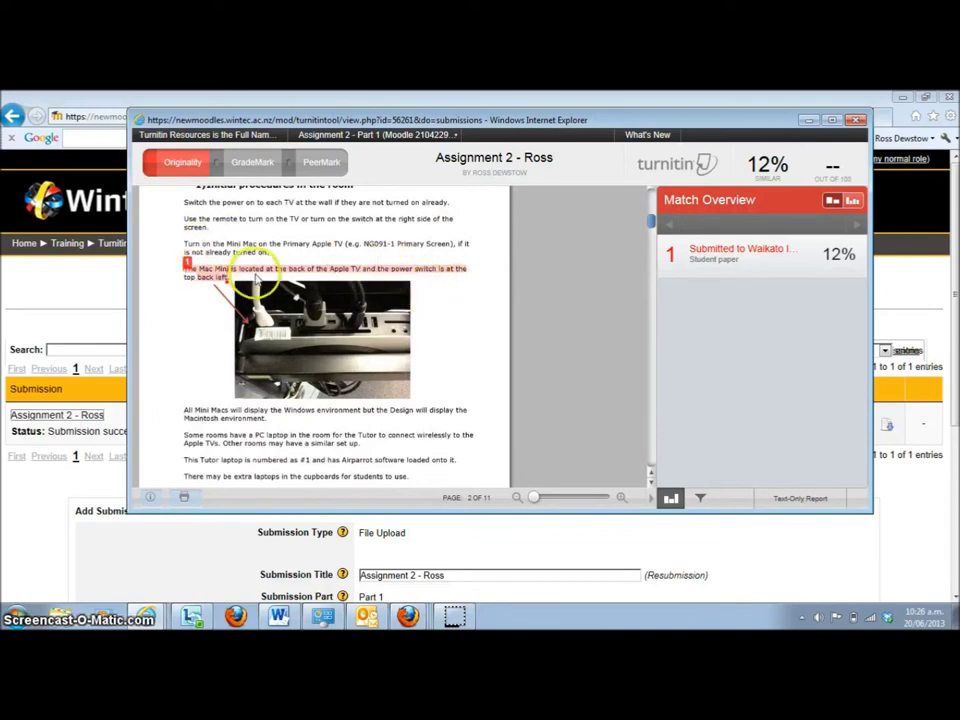
{"action": "scroll", "coordinate": [463, 290], "scroll_direction": "down", "scroll_amount": 3}
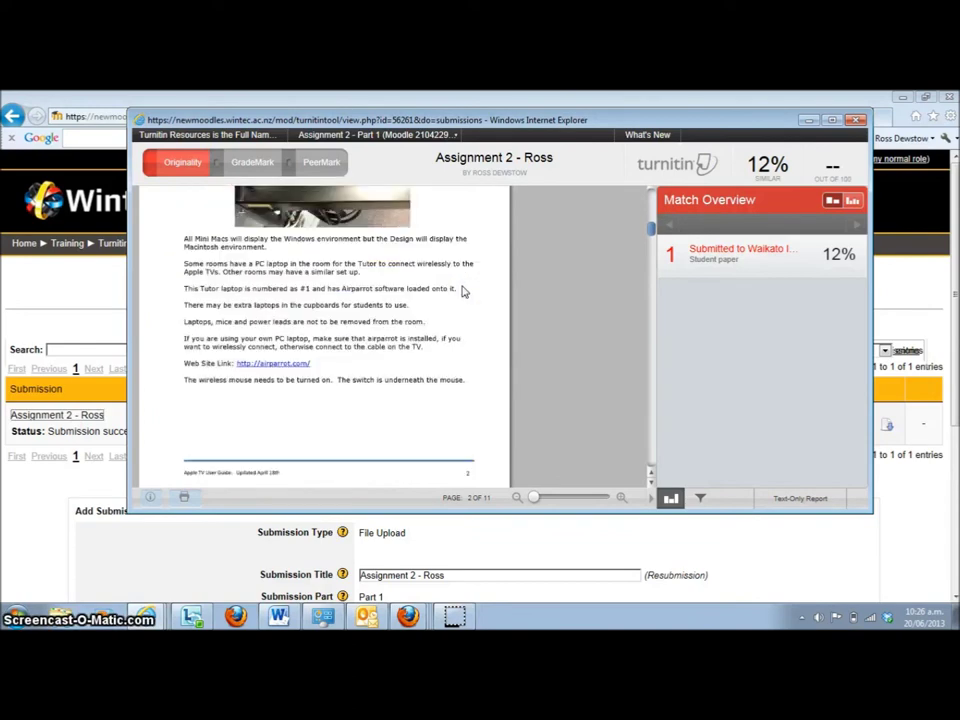
{"action": "scroll", "coordinate": [463, 291], "scroll_direction": "down", "scroll_amount": 12}
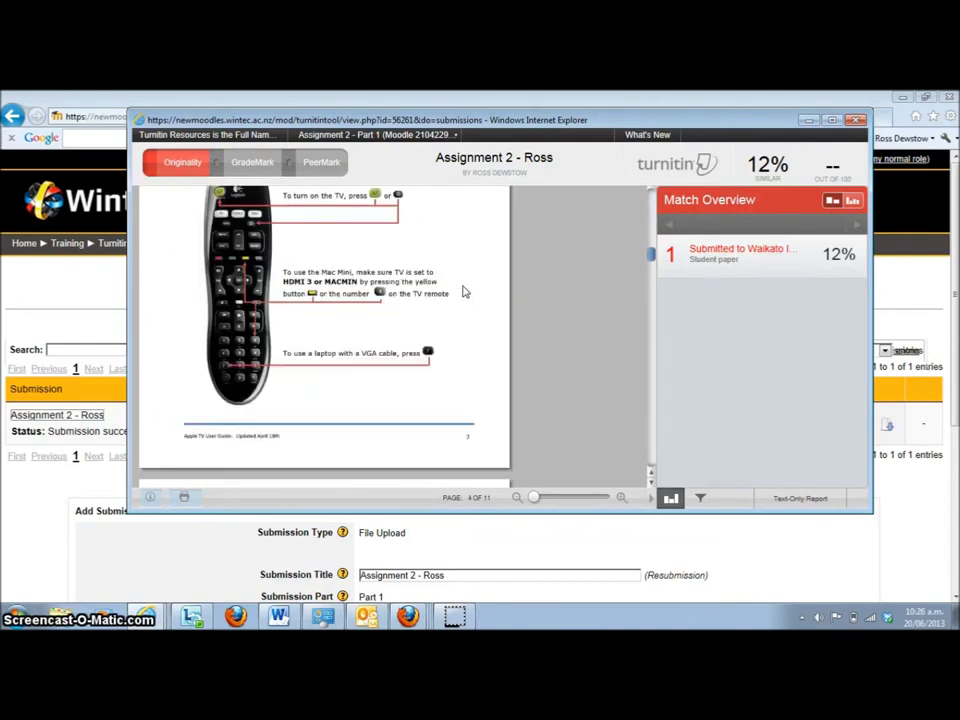
{"action": "scroll", "coordinate": [463, 291], "scroll_direction": "down", "scroll_amount": 3}
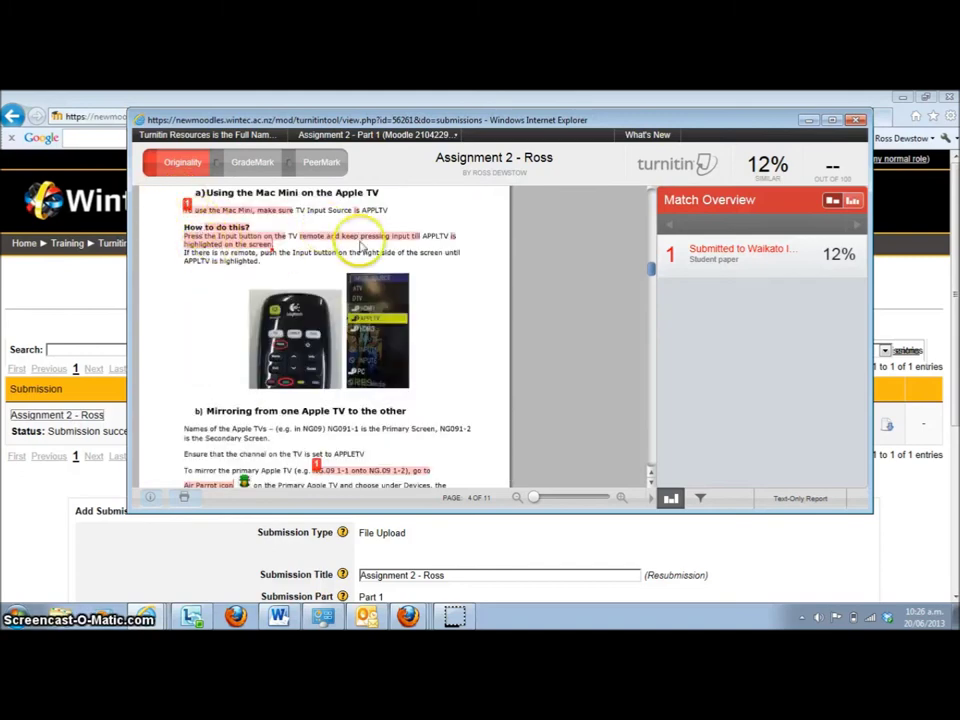
{"action": "scroll", "coordinate": [322, 258], "scroll_direction": "down", "scroll_amount": 2}
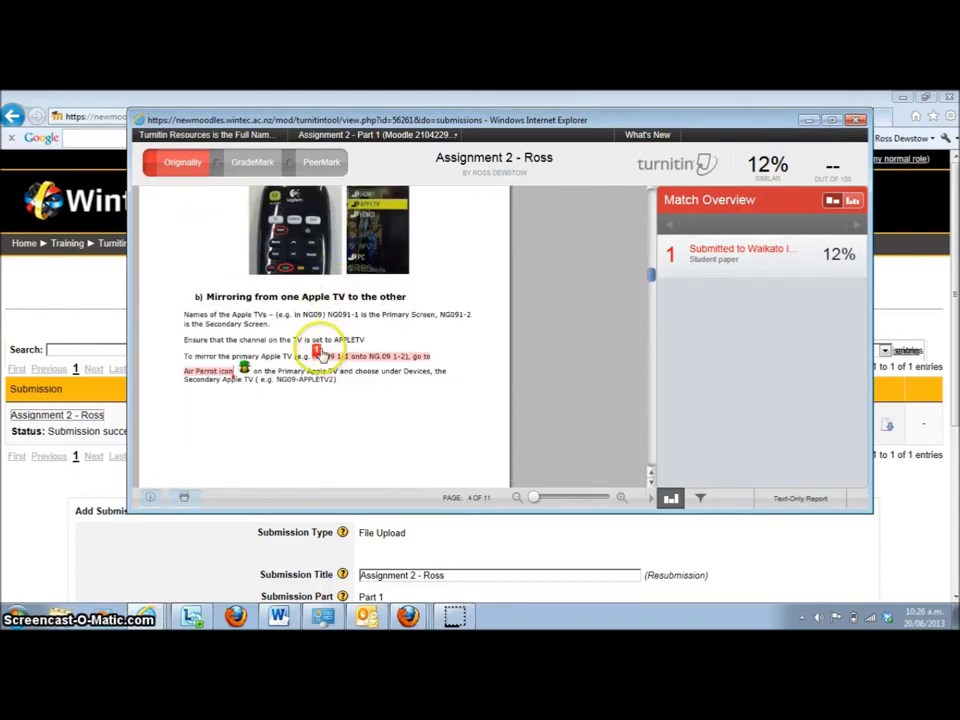
- Open the match breakdown for the Waikato student paper, review each matching passage through the last one, and close the source excerpt
{"action": "left_click", "coordinate": [836, 257]}
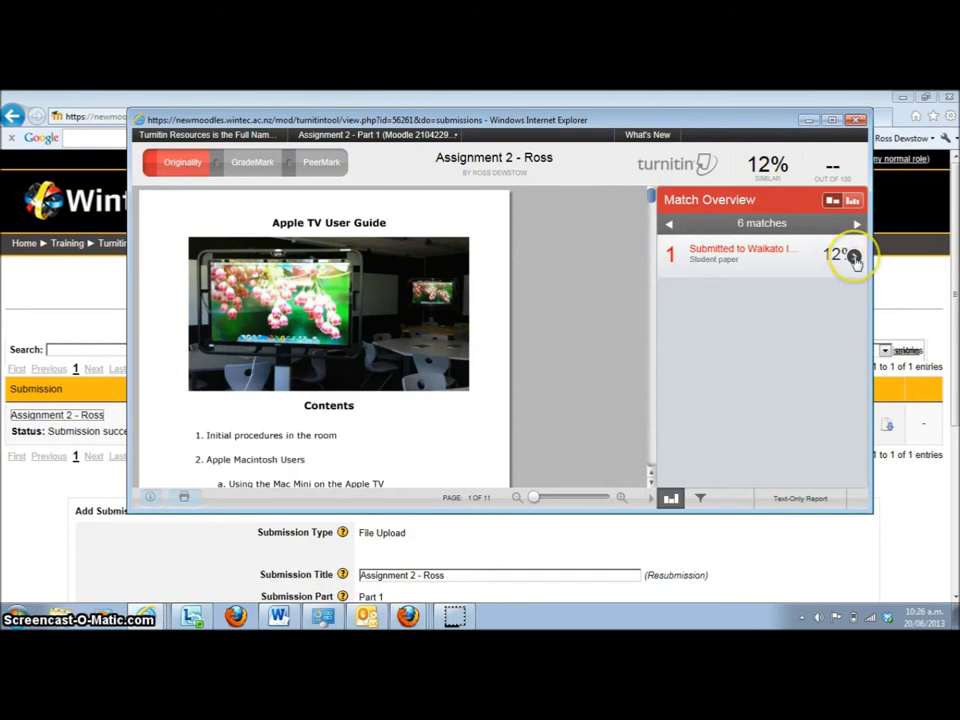
{"action": "left_click", "coordinate": [854, 258]}
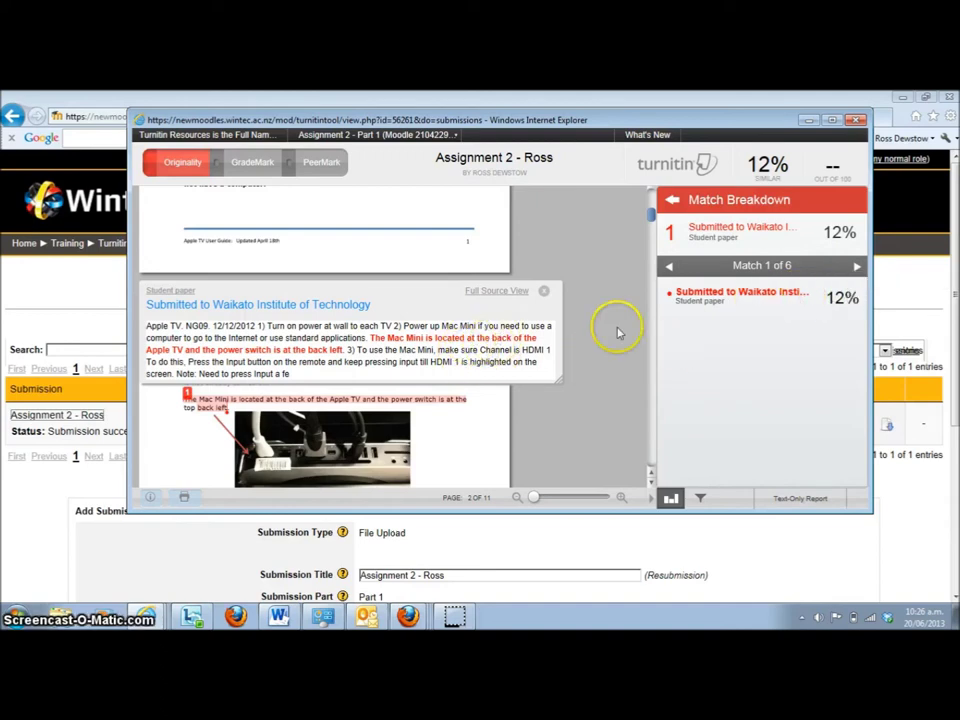
{"action": "left_click", "coordinate": [857, 267]}
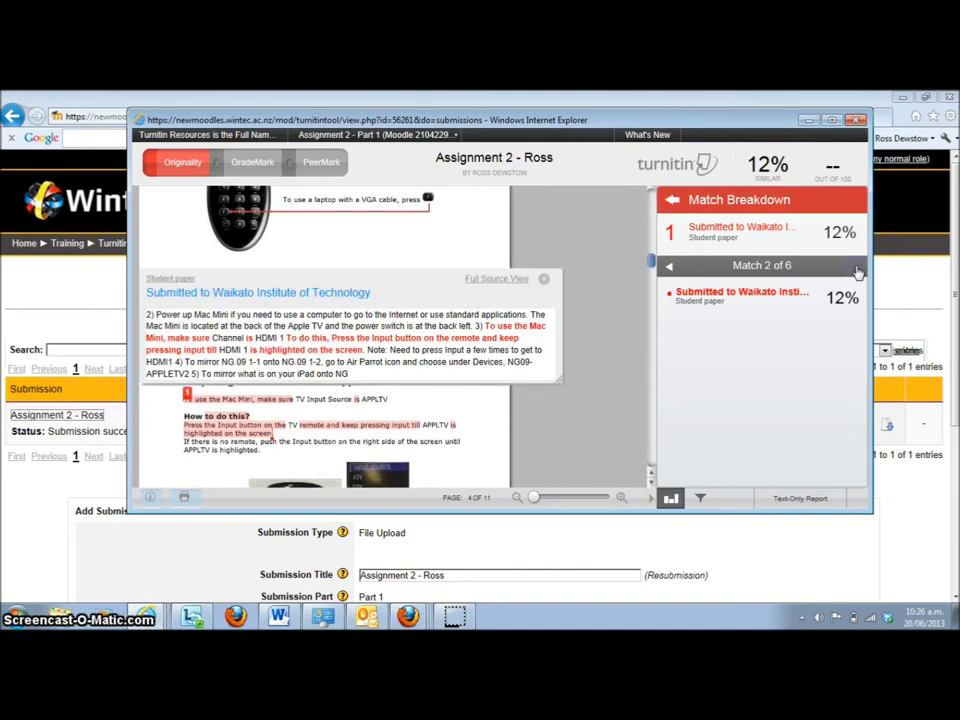
{"action": "left_click", "coordinate": [857, 268]}
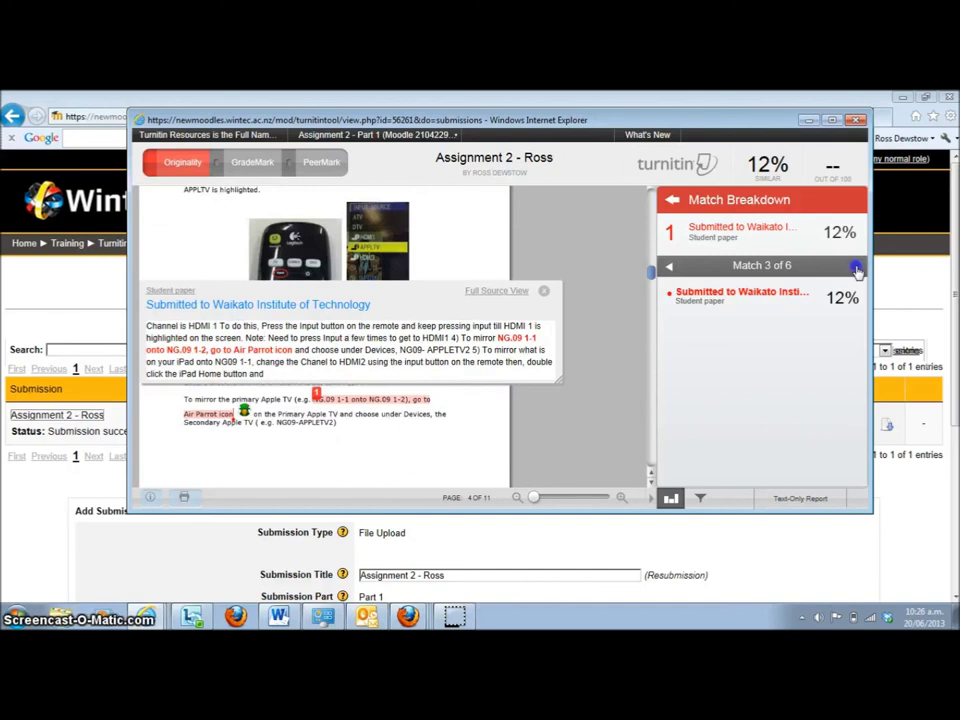
{"action": "left_click", "coordinate": [857, 268]}
{"action": "left_click", "coordinate": [857, 268]}
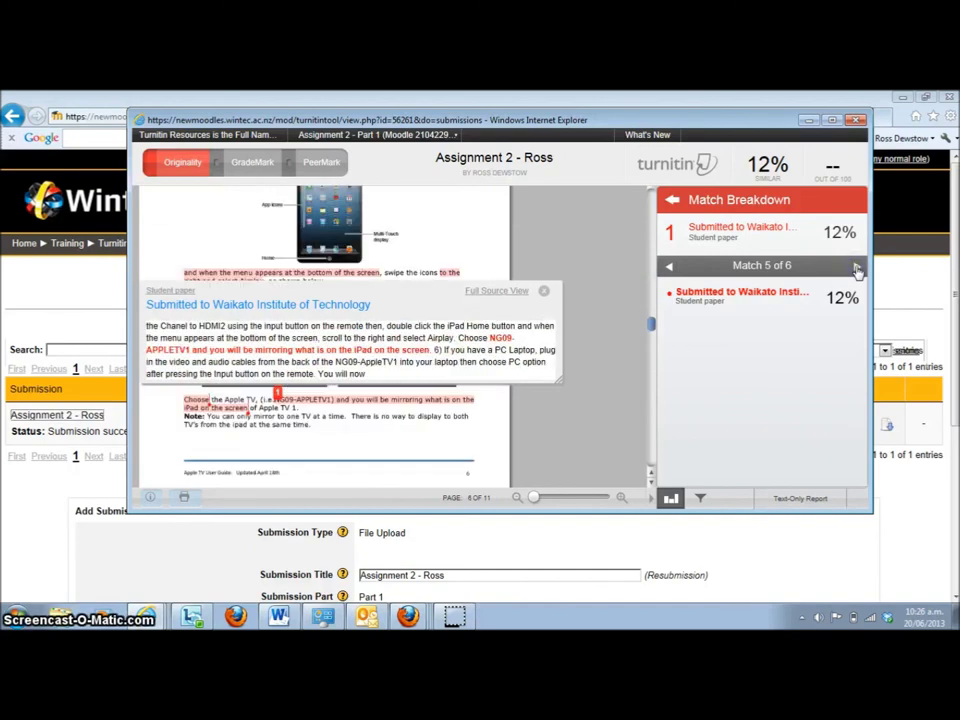
{"action": "left_click", "coordinate": [857, 268]}
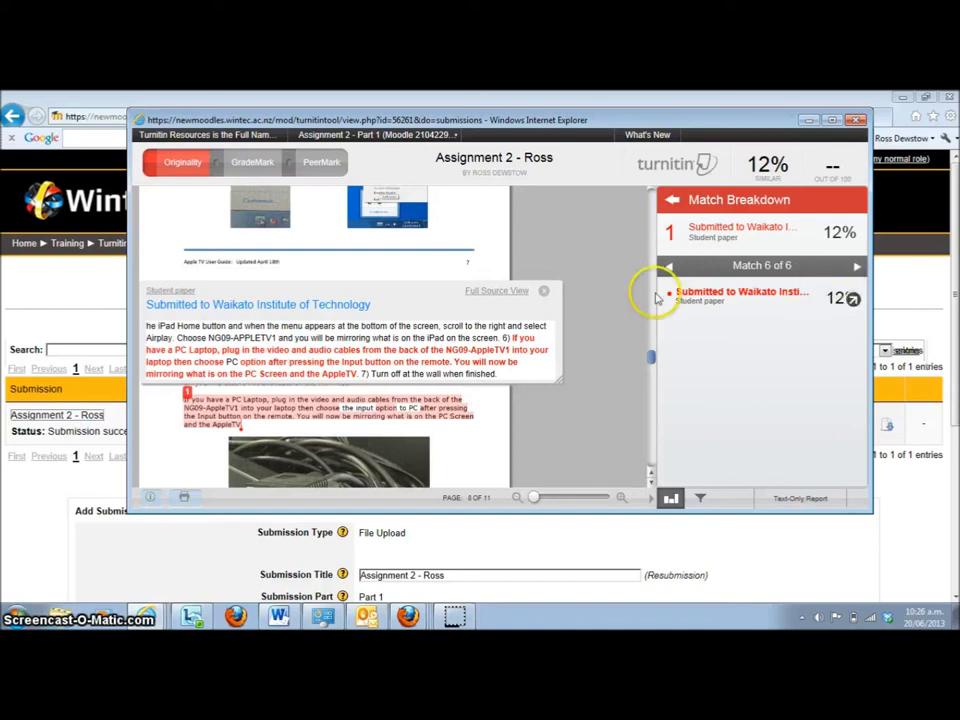
{"action": "left_click", "coordinate": [543, 290]}
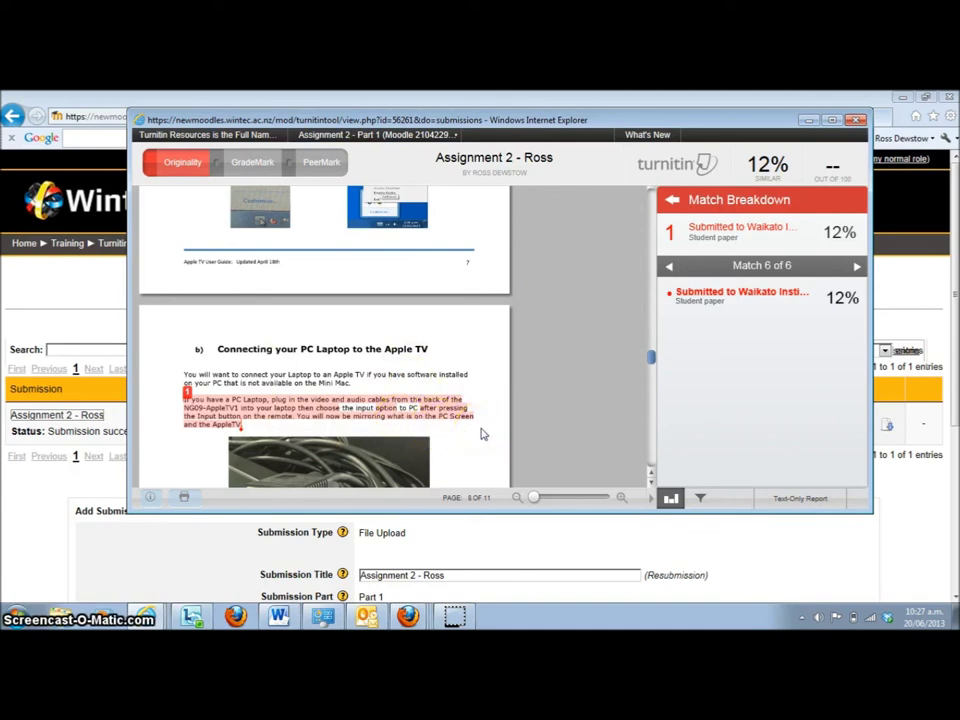
- Return to the paper's first page, close the report window, and go to the Add Submission form for a resubmission
{"action": "scroll", "coordinate": [579, 229], "scroll_direction": "up", "scroll_amount": 20}
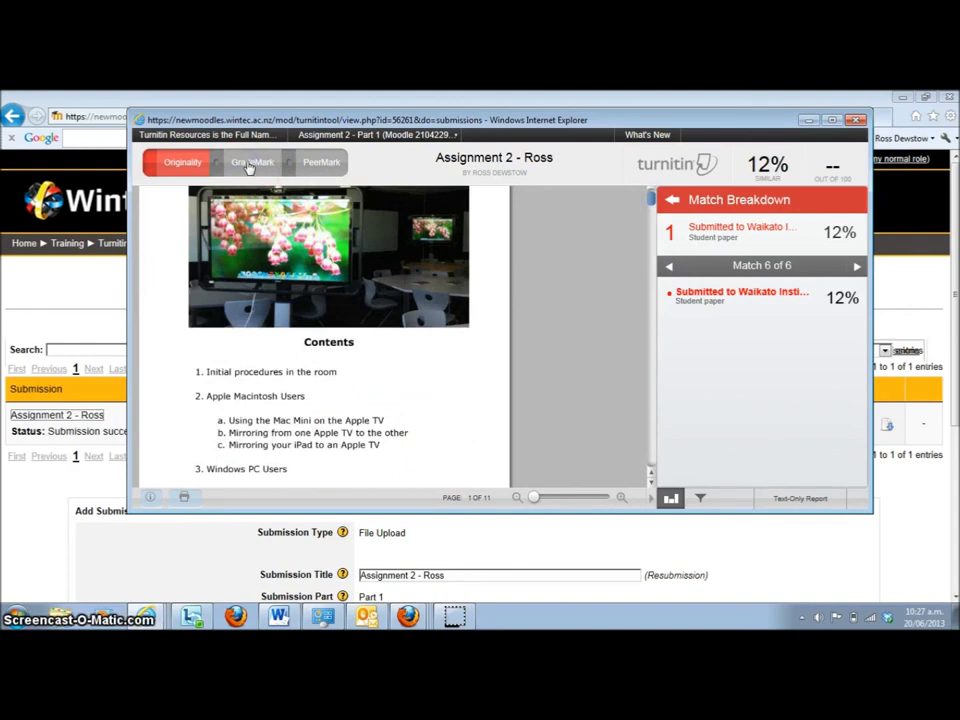
{"action": "left_click", "coordinate": [523, 422]}
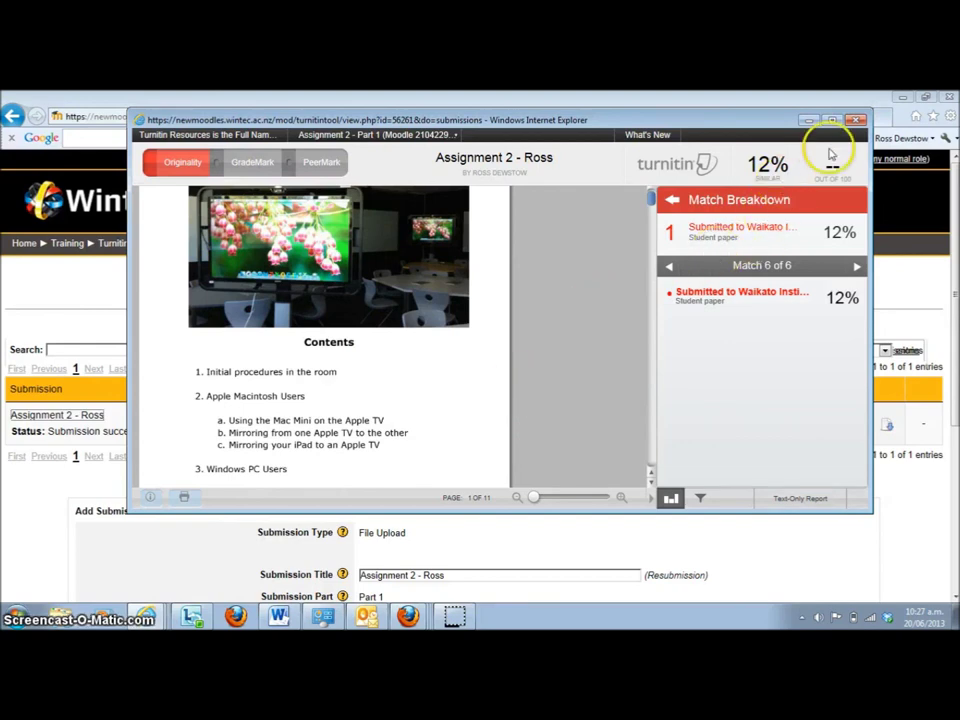
{"action": "left_click", "coordinate": [858, 121]}
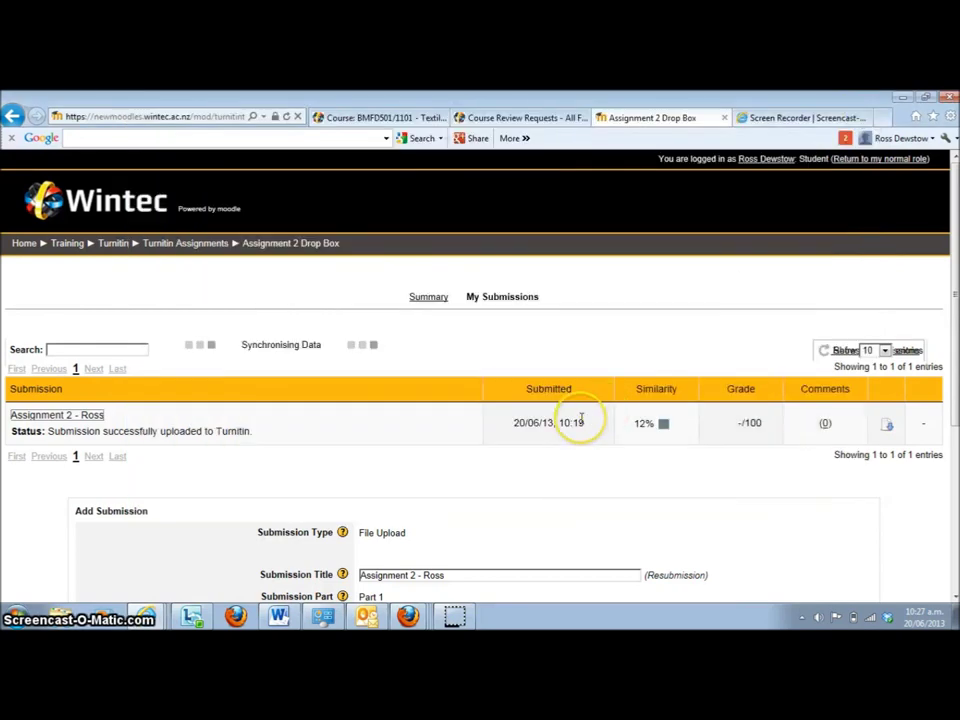
{"action": "scroll", "coordinate": [579, 418], "scroll_direction": "down", "scroll_amount": 3}
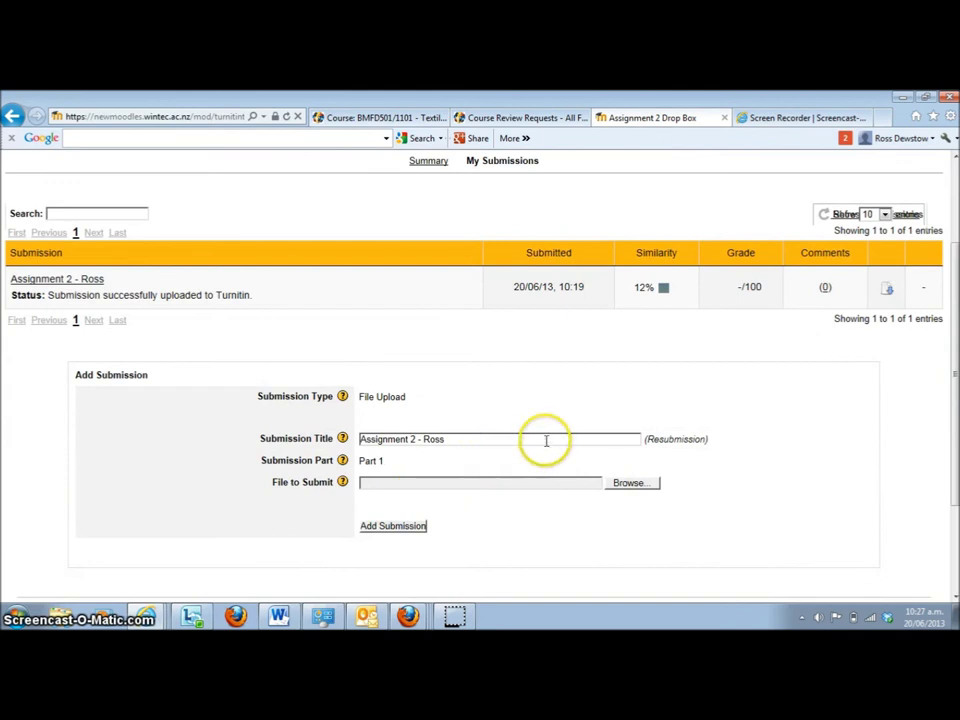